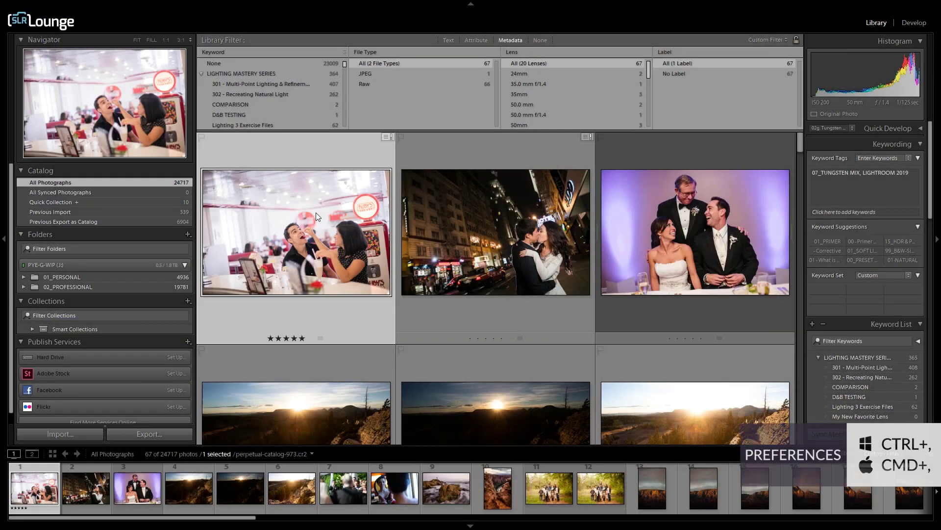
Step: In Preferences > Performance, change Use Graphics Processor from Auto to Custom
key("ctrl+comma")
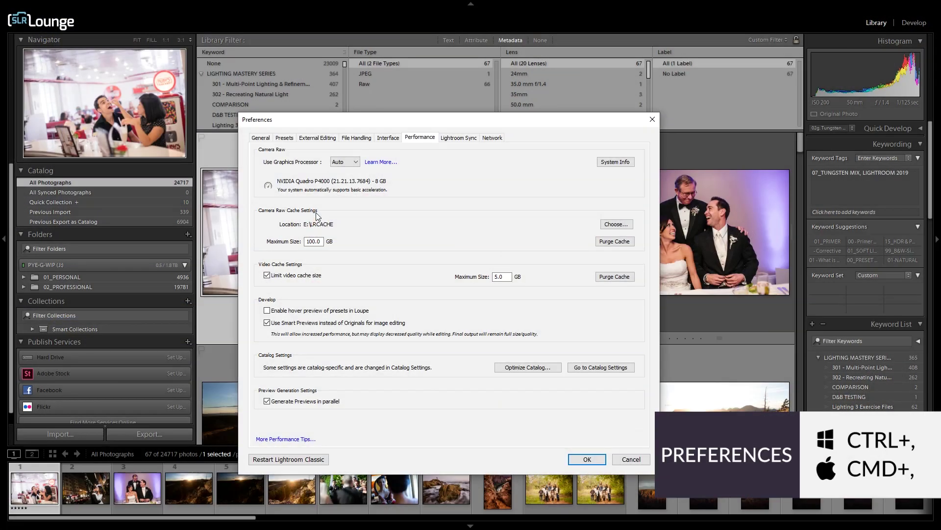
left_click(260, 137)
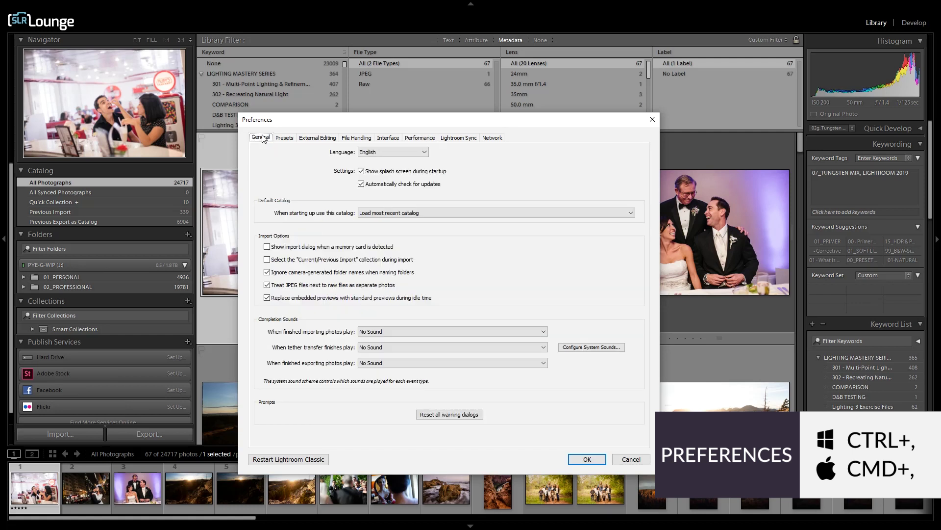
left_click(429, 140)
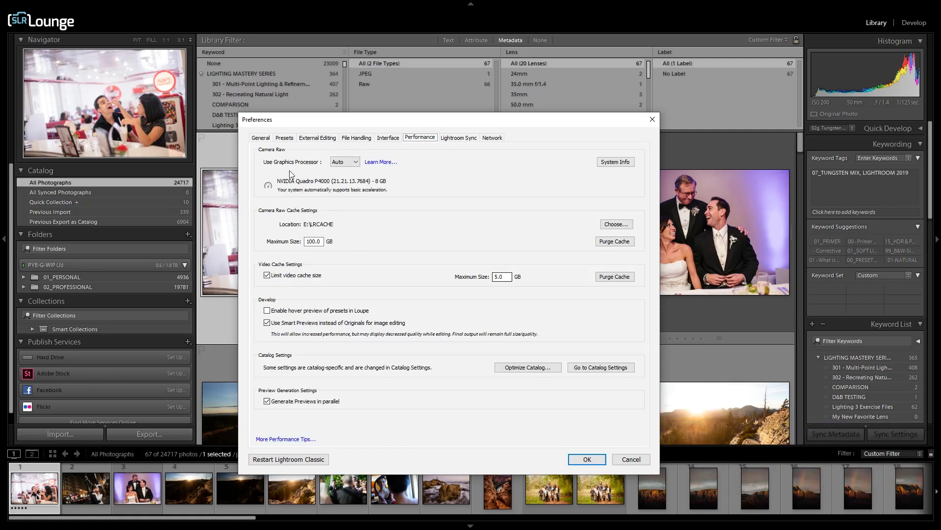
left_click(352, 166)
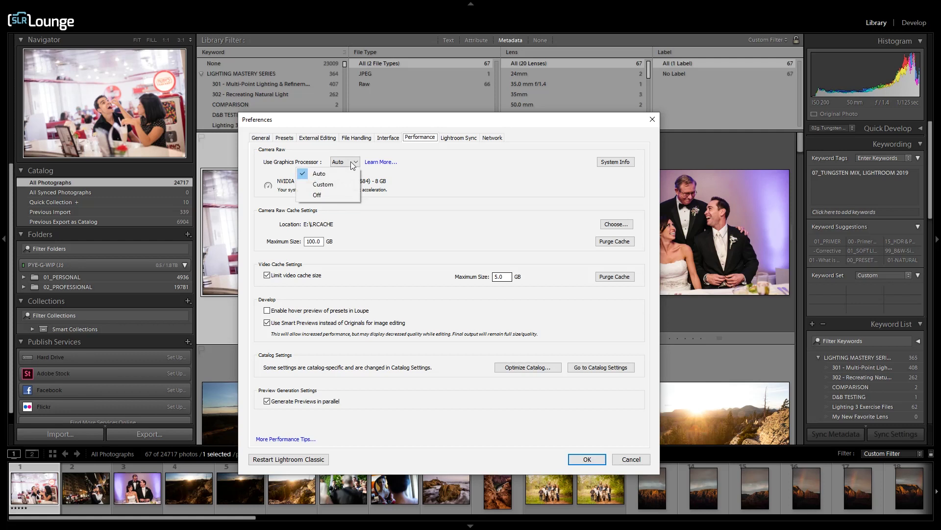
left_click(336, 185)
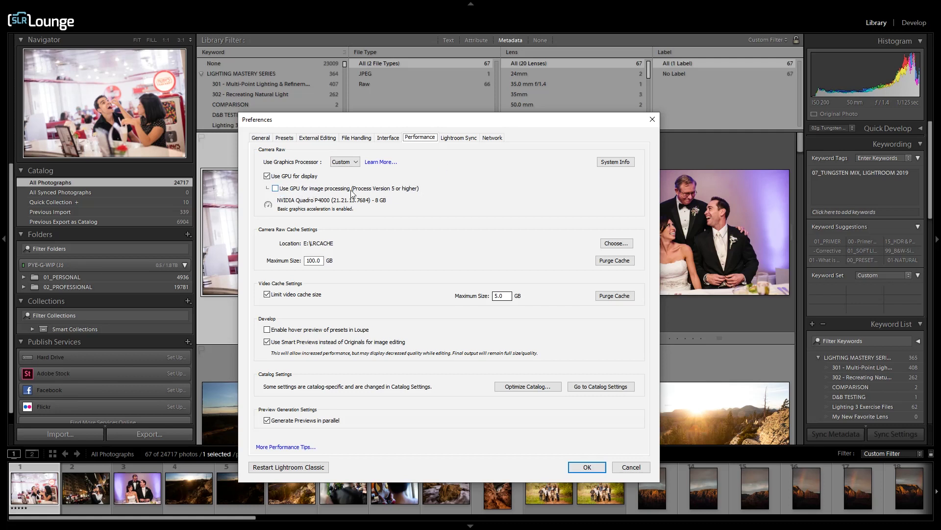
Step: Tick 'Use GPU for image processing' and close the Preferences dialog
left_click(276, 189)
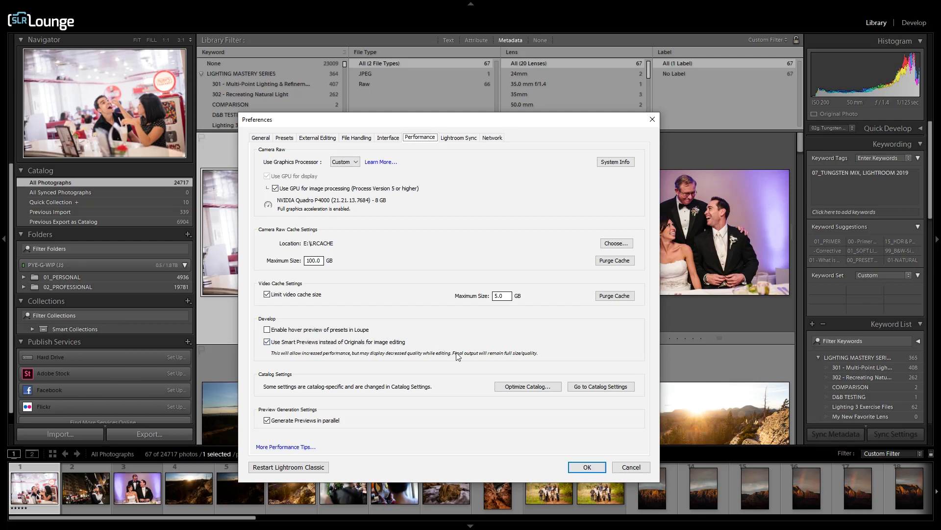
left_click(631, 467)
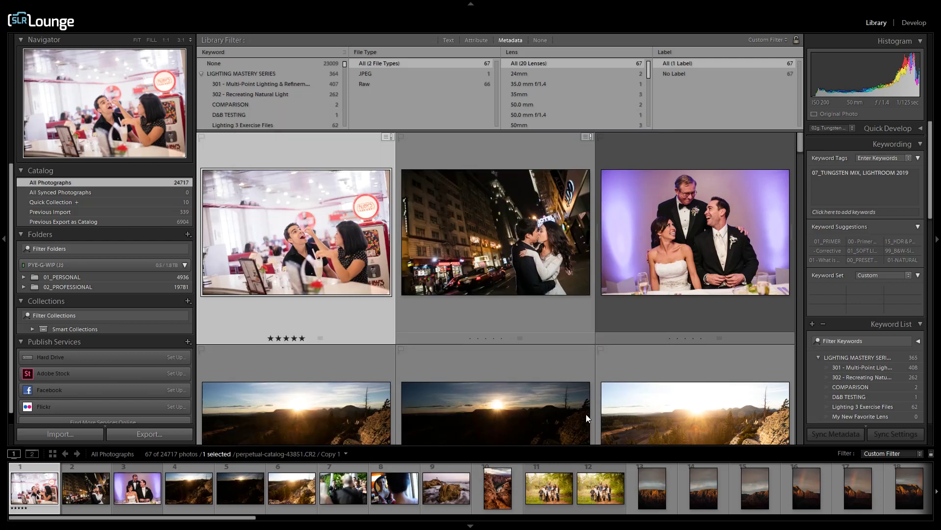
Step: Open the sunset mountain ridge photo in the Develop module
left_click(526, 254)
key("d")
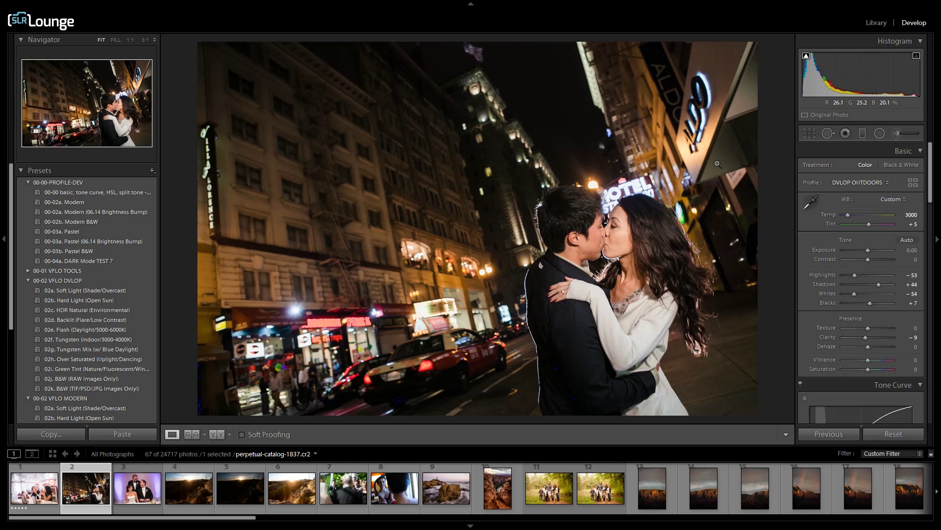
key("Right")
key("Right")
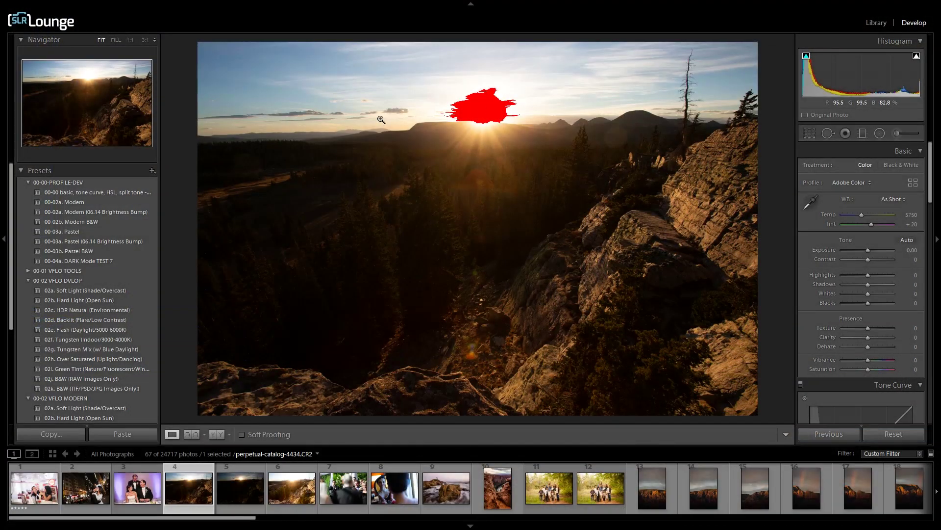
Step: Zoom the photo to 1:1 and back to Fit, then open Catalog Settings
left_click(381, 120)
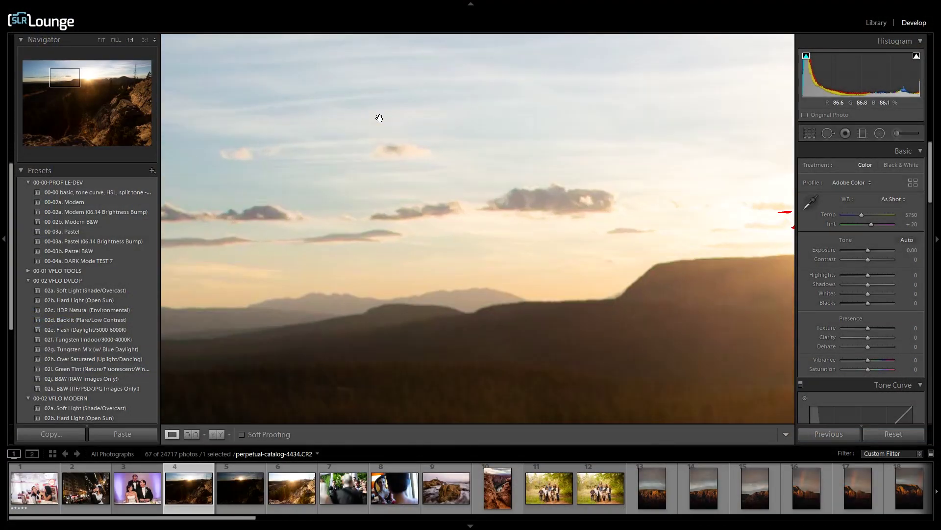
left_click(435, 172)
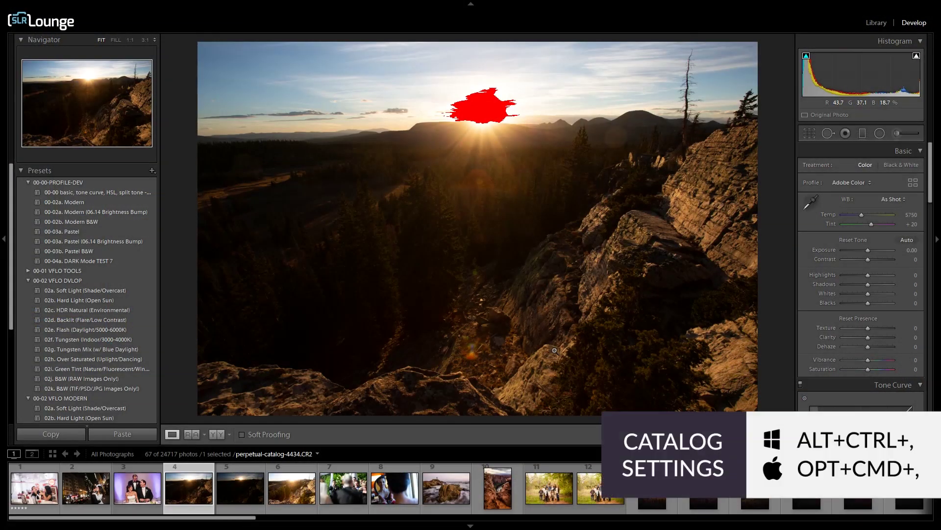
key("ctrl+alt+comma")
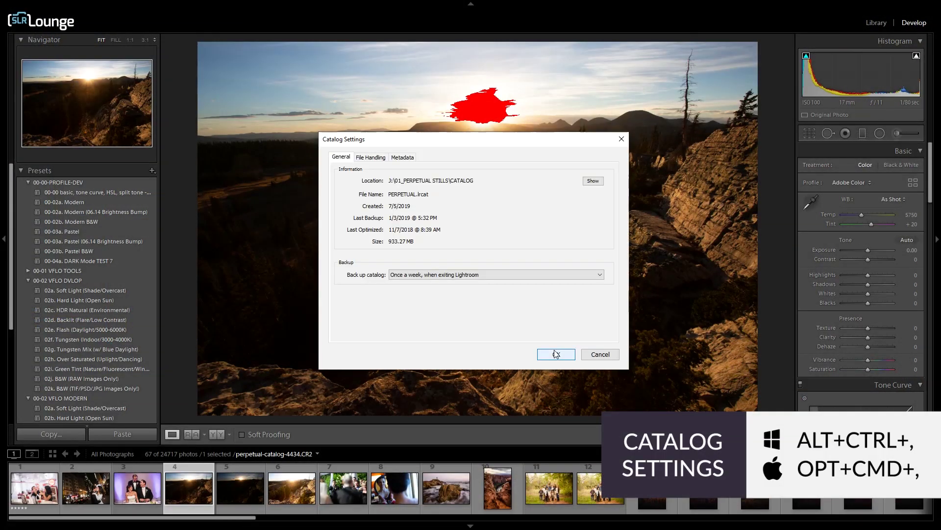
Step: On File Handling, set standard previews to 2880 pixels with Medium preview quality
left_click(372, 158)
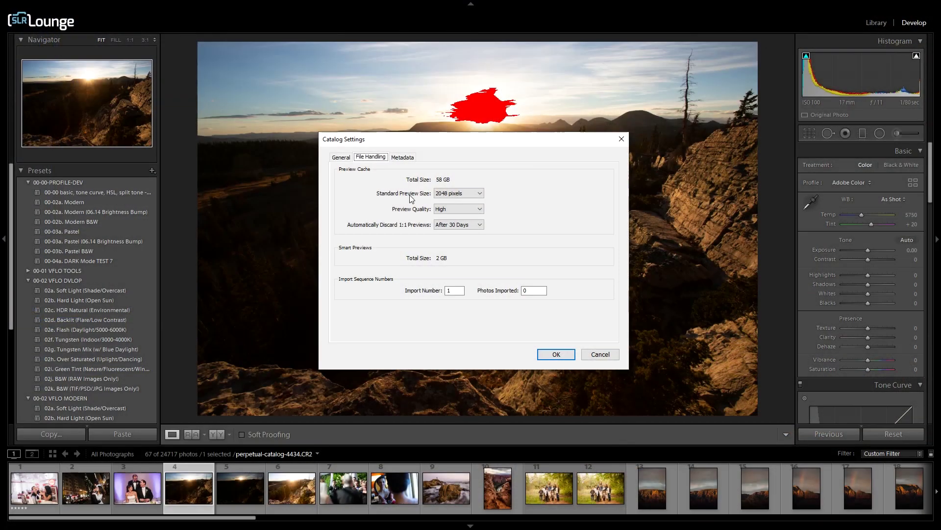
left_click(461, 194)
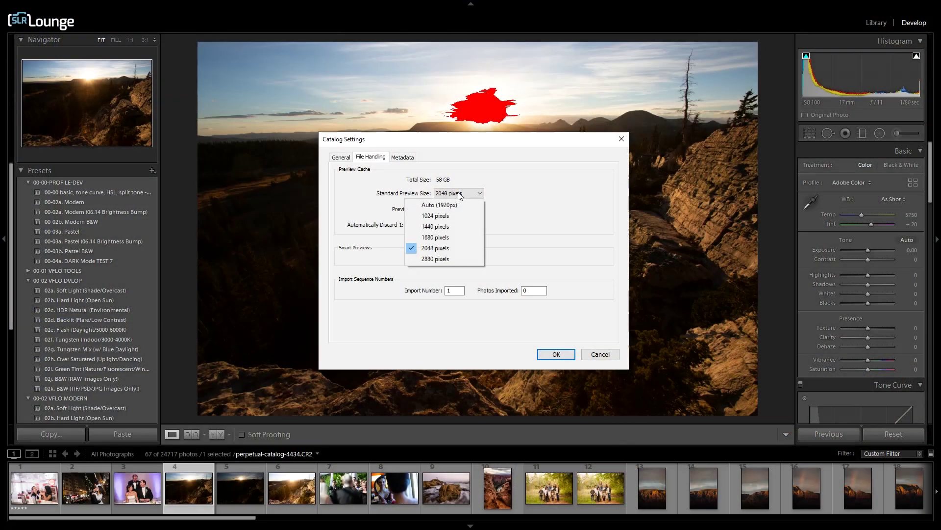
left_click(455, 256)
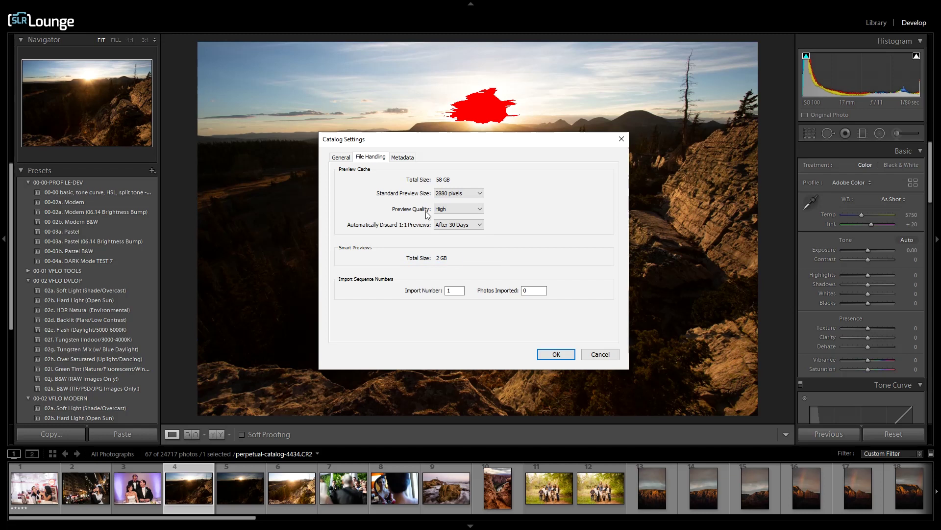
left_click(449, 209)
left_click(446, 229)
left_click(474, 211)
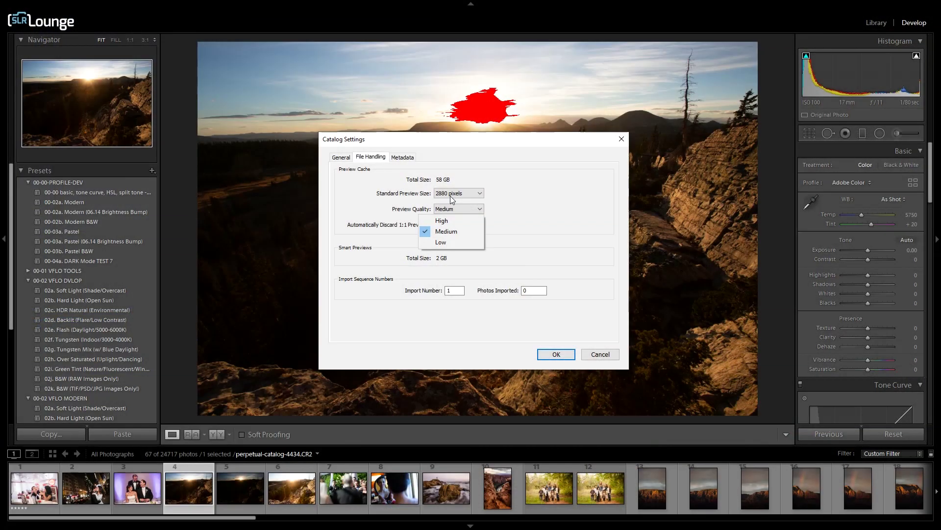
Step: Reduce the standard preview size to 1680 pixels, keeping preview quality at Medium
left_click(453, 194)
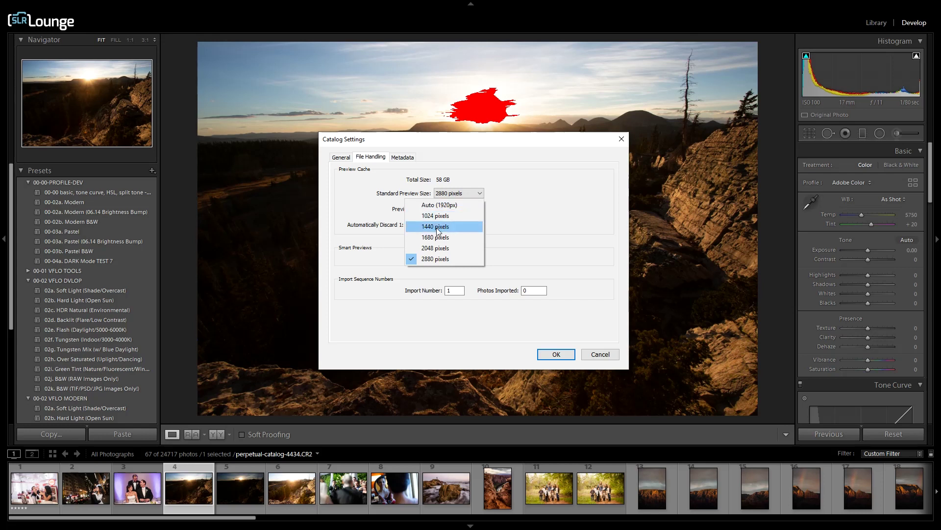
left_click(453, 238)
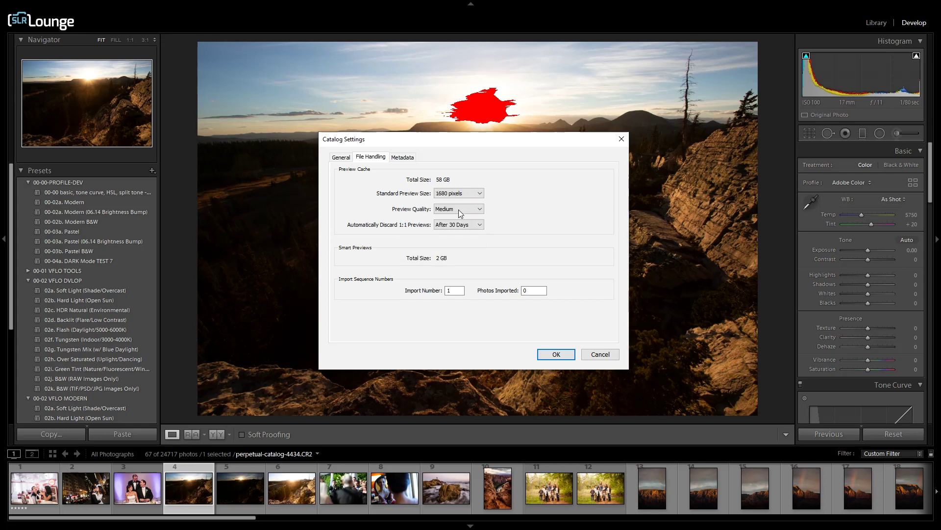
left_click(446, 208)
left_click(460, 220)
left_click(480, 208)
left_click(456, 233)
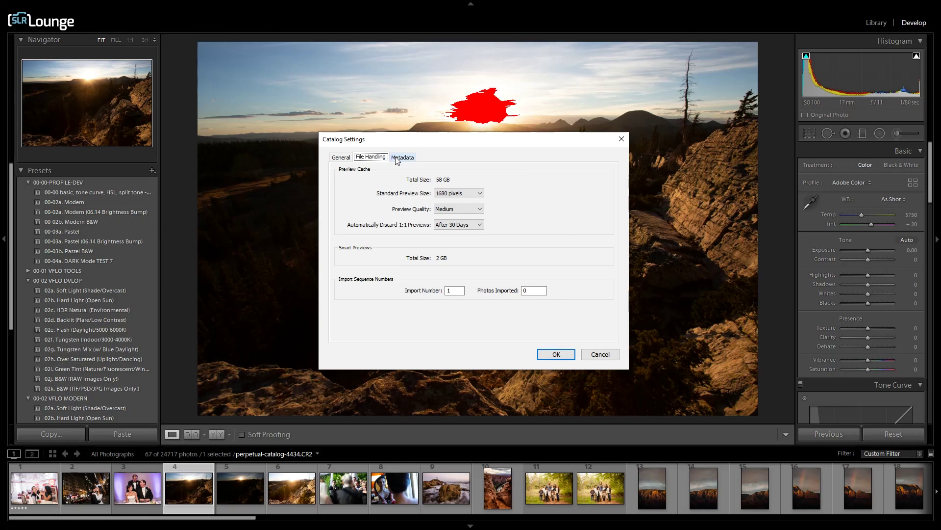
Step: On the Metadata tab, toggle the 'Automatically write changes into XMP' checkbox
left_click(401, 157)
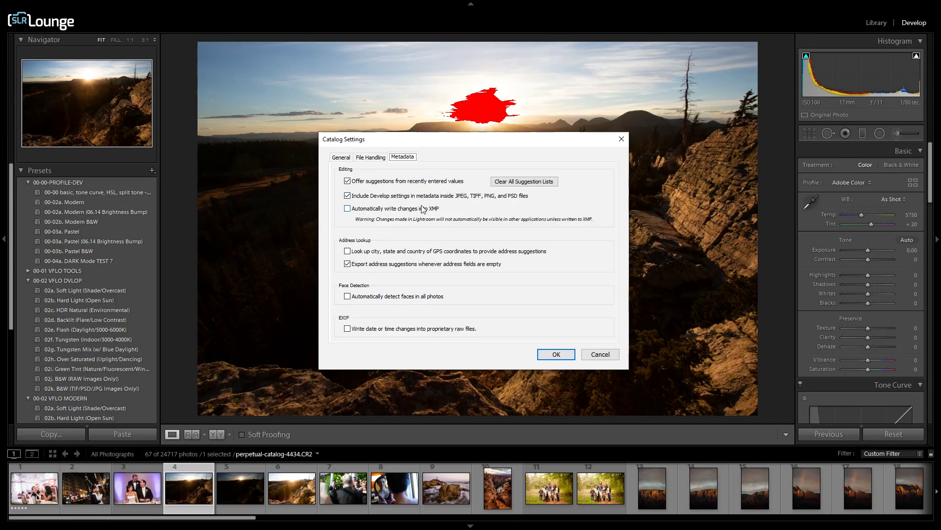
left_click(360, 210)
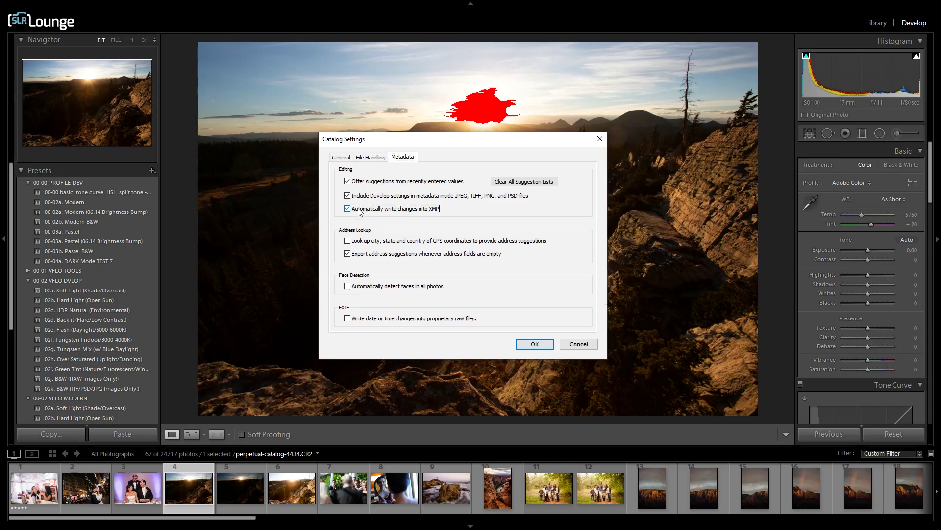
left_click(359, 210)
Step: Close Catalog Settings and switch to File Explorer showing the INTERNAL-WIP (E:) drive
left_click(359, 210)
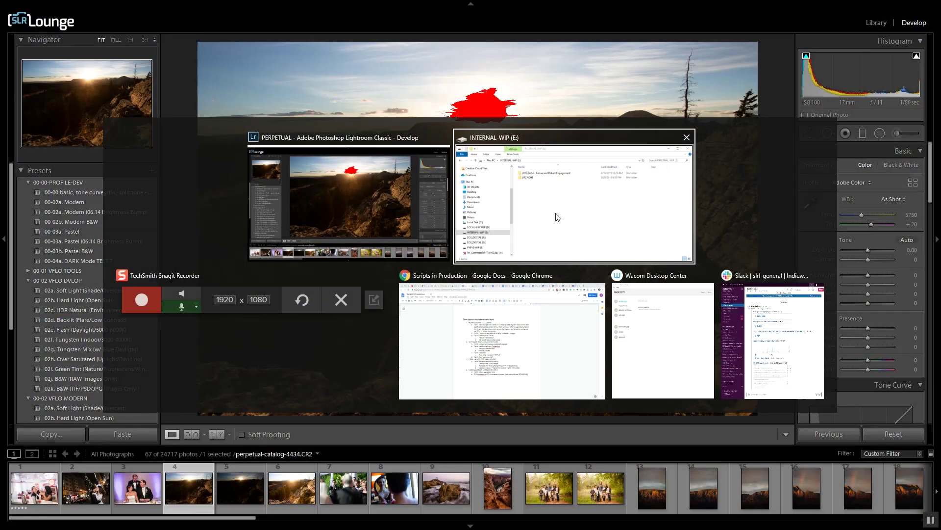
key("alt+tab")
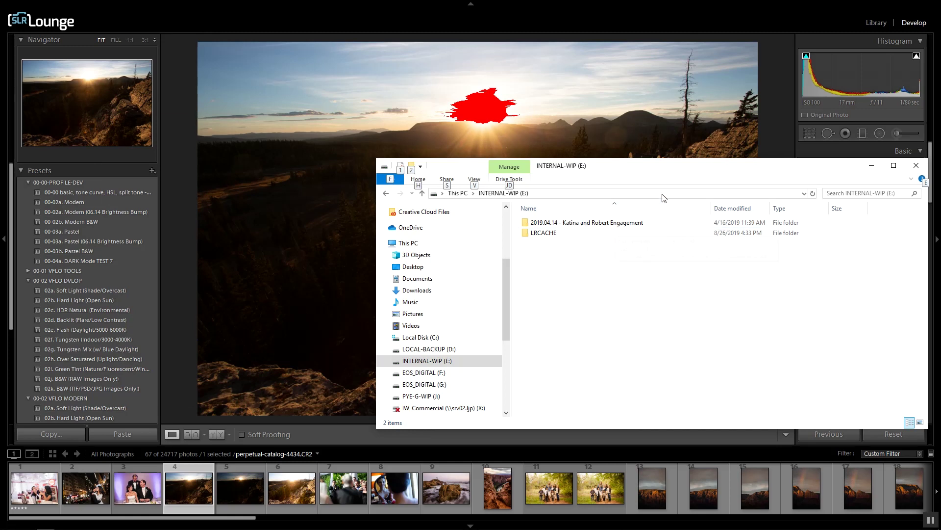
left_click(585, 292)
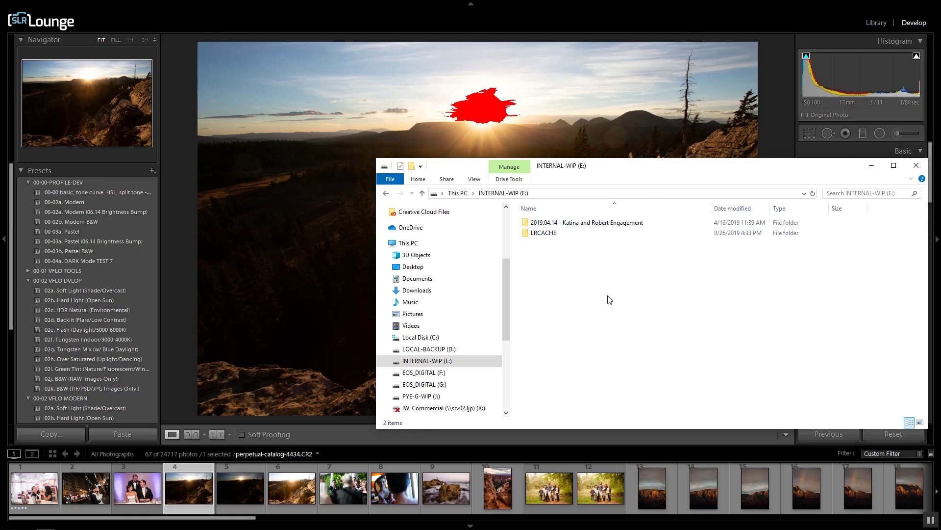